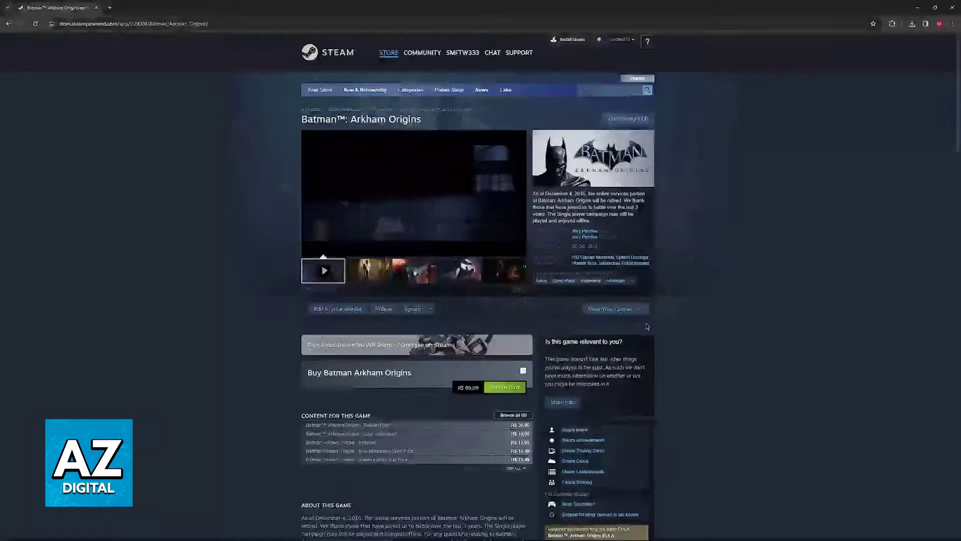
Bring up the BMGame folder window and go back two levels to SteamLibrary on drive S70
mouse_move(390, 532)
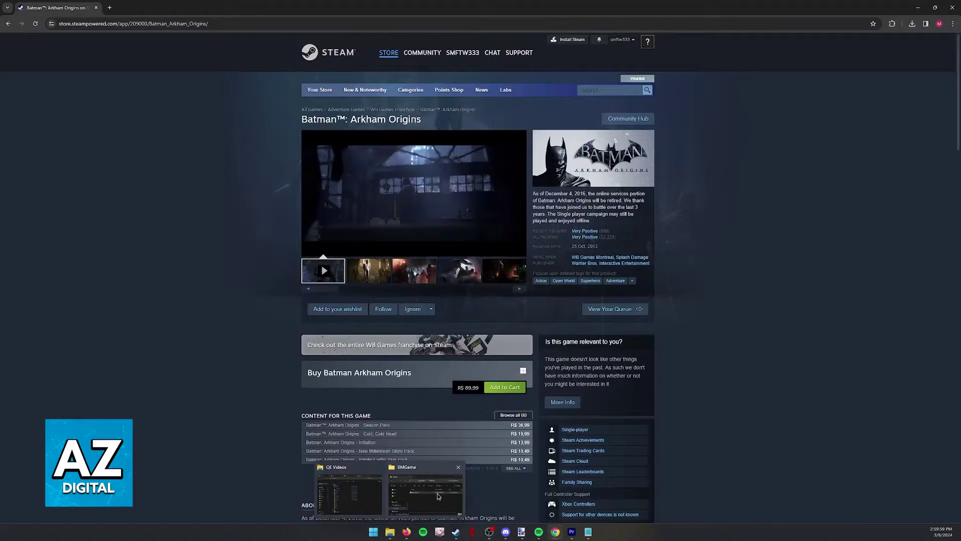
left_click(437, 494)
left_click_drag(312, 196, 526, 222)
key("alt+Left")
key("alt+Left")
key("alt+Left")
key("alt+Left")
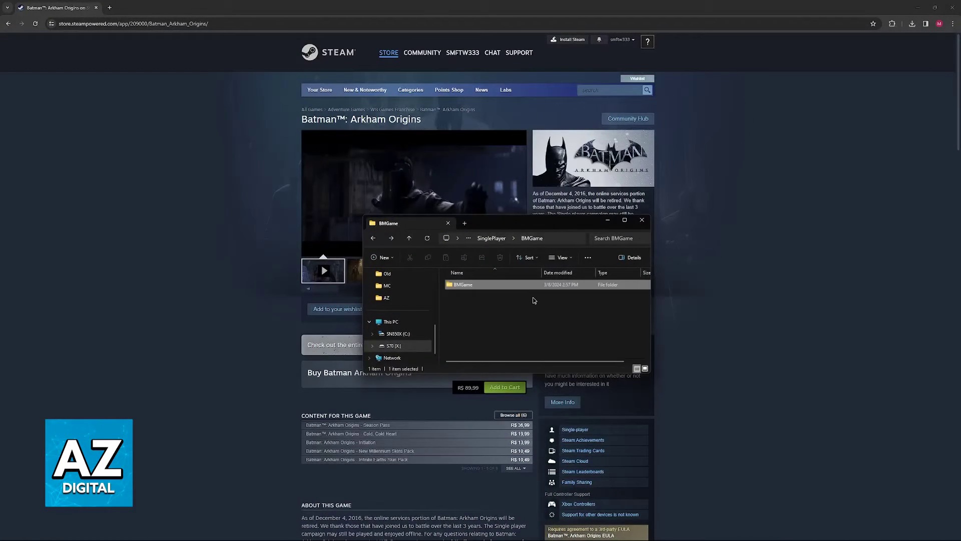
key("alt+Left")
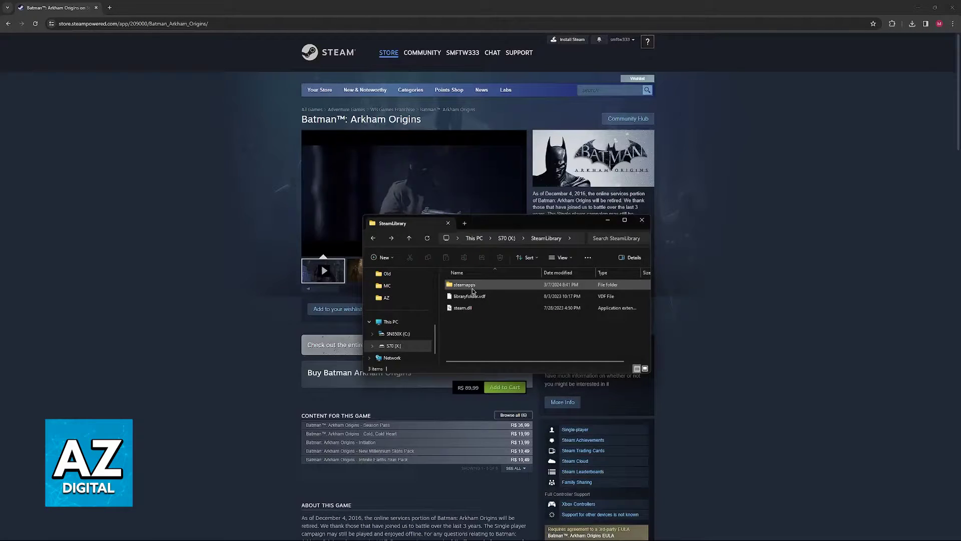
Drill down through steamapps, common, Batman Arkham Origins and SinglePlayer into BMGame
double_click(473, 288)
double_click(473, 289)
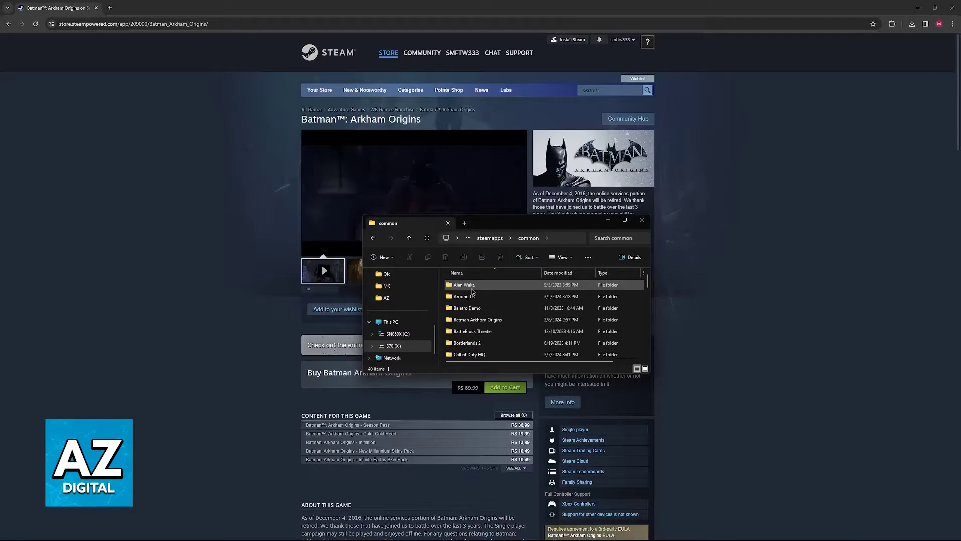
double_click(478, 320)
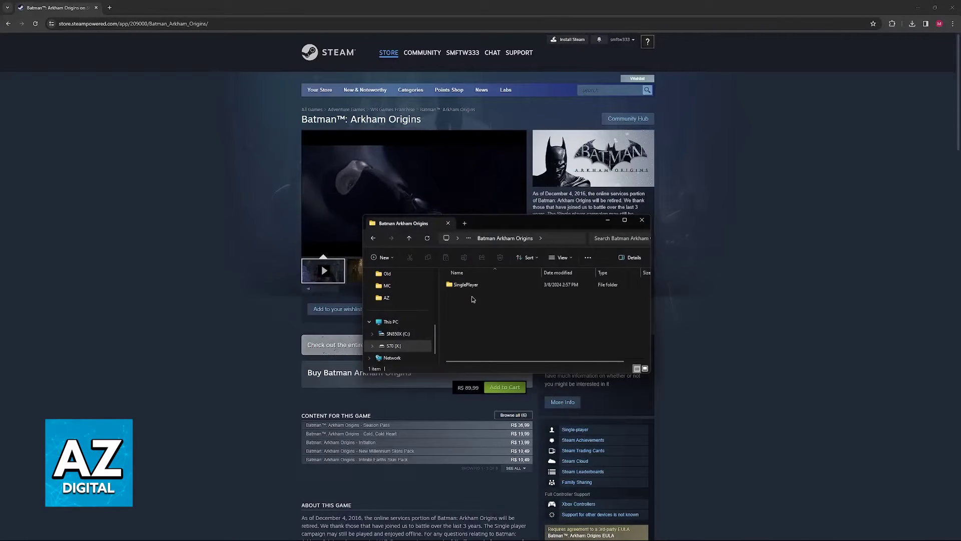
double_click(453, 284)
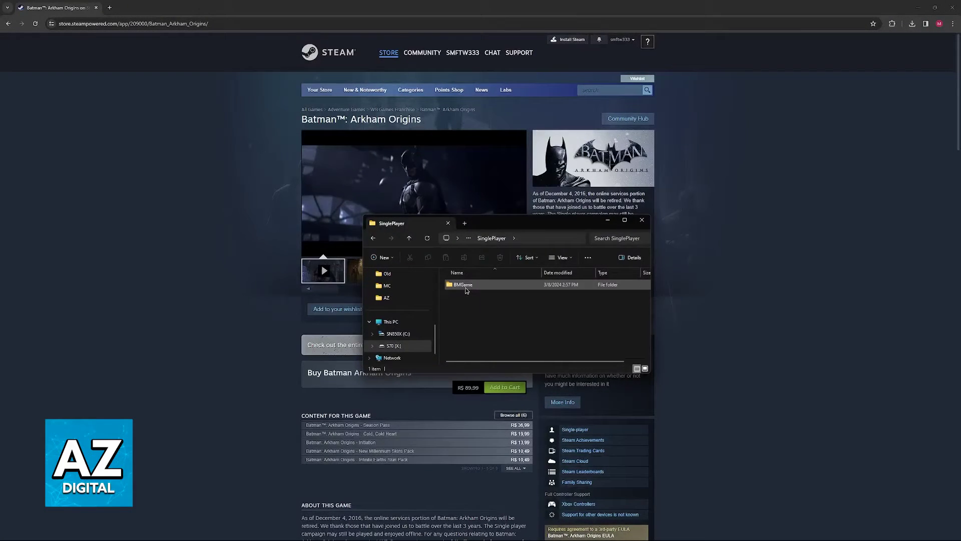
double_click(464, 285)
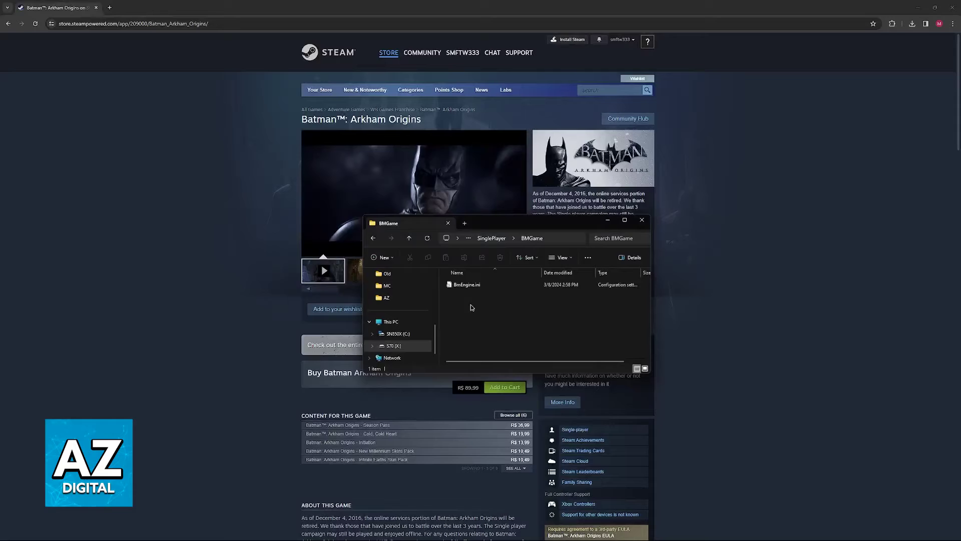
Open BmEngine.ini in Notepad, leaving a single tab open
right_click(459, 287)
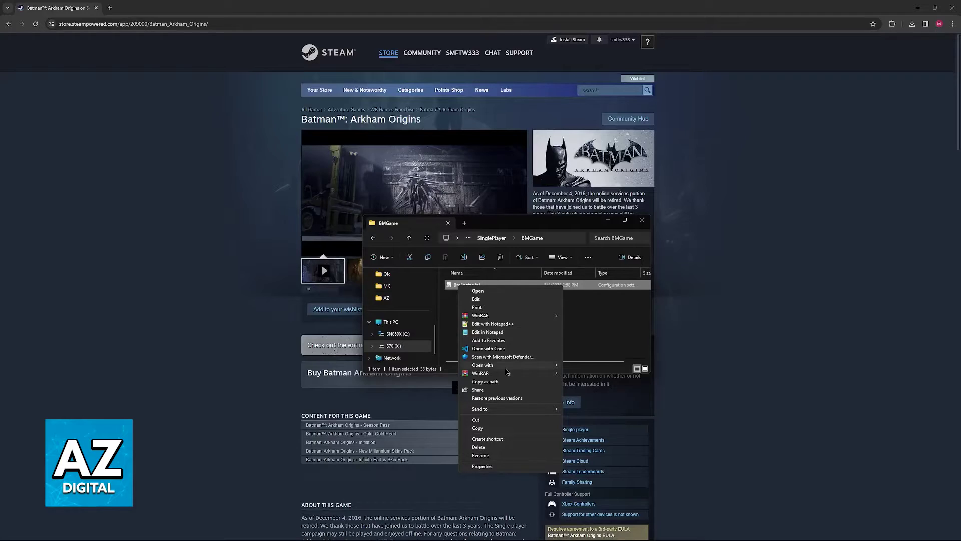
mouse_move(500, 365)
left_click(584, 365)
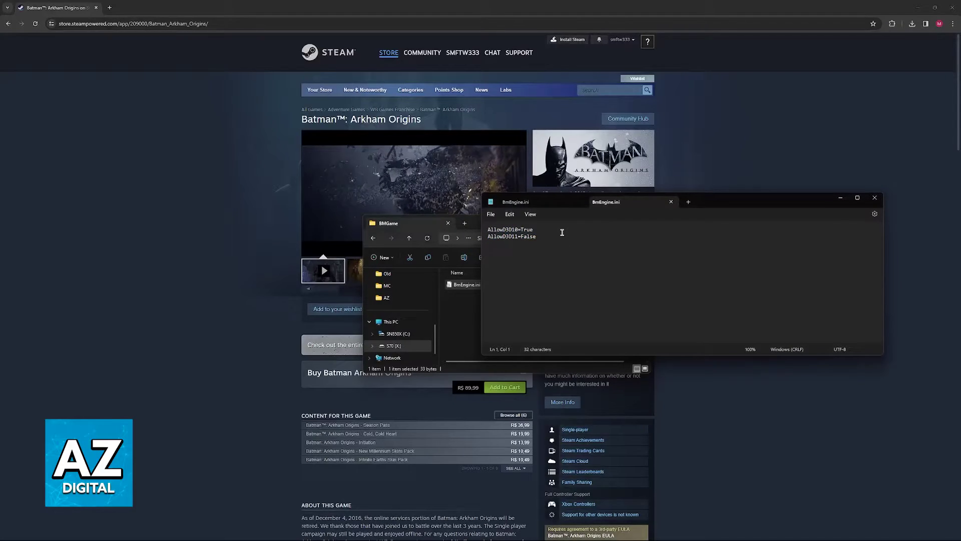
key("ctrl+w")
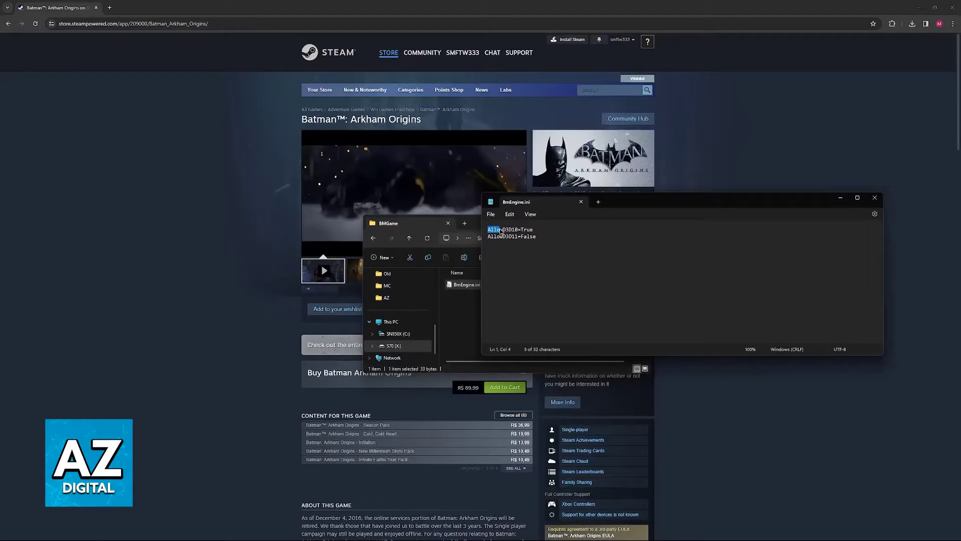
Highlight the AllowD3D10 and AllowD3D11 lines and zoom in on the text
left_click_drag(486, 230, 503, 231)
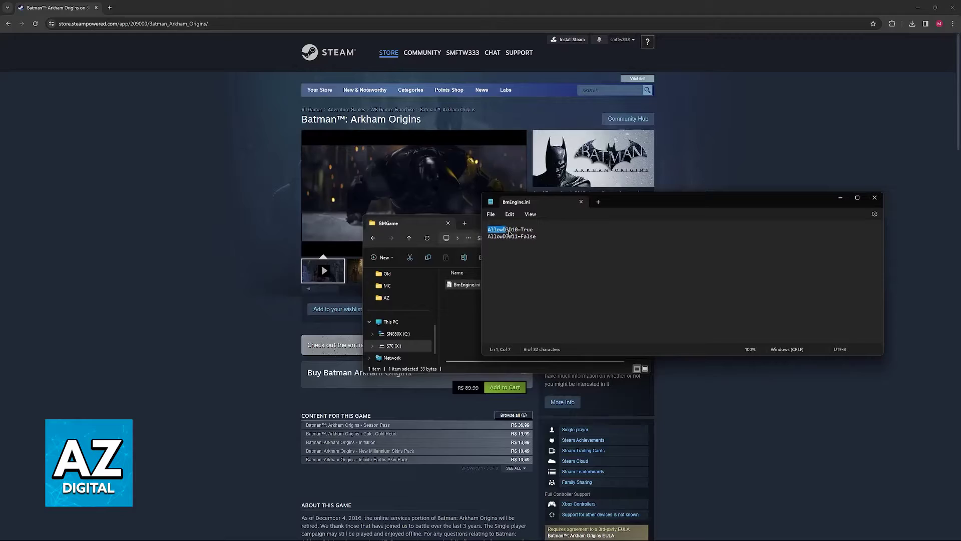
left_click(501, 236)
left_click_drag(488, 237, 521, 237)
left_click(527, 236)
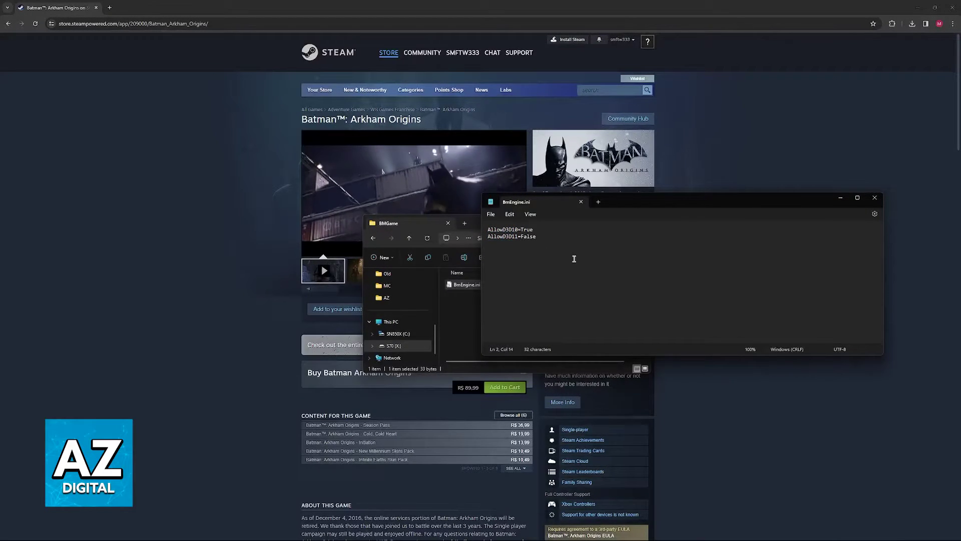
scroll(575, 259, "up", 15, "ctrl")
scroll(626, 296, "up", 11, "ctrl")
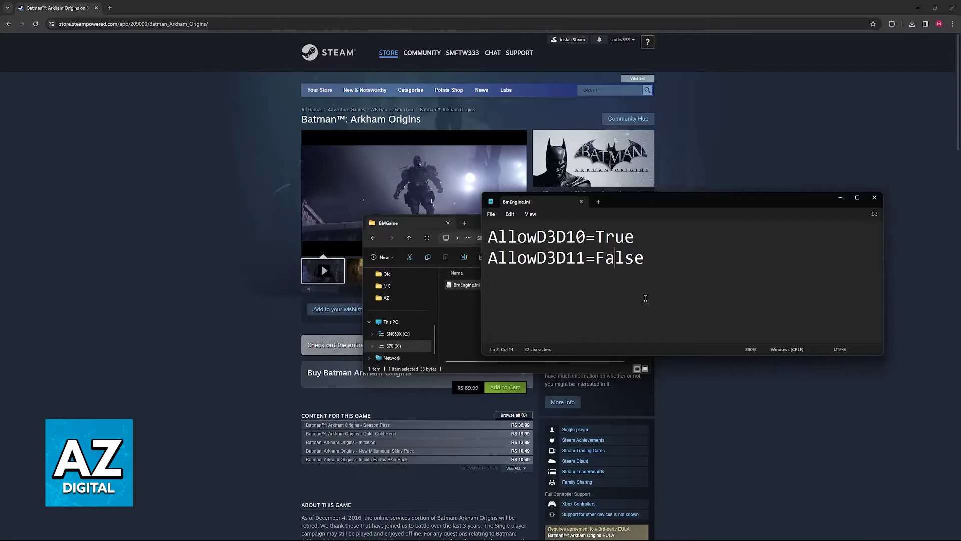
Verify the values by selecting D10 with True and D11 with False
left_click(672, 290)
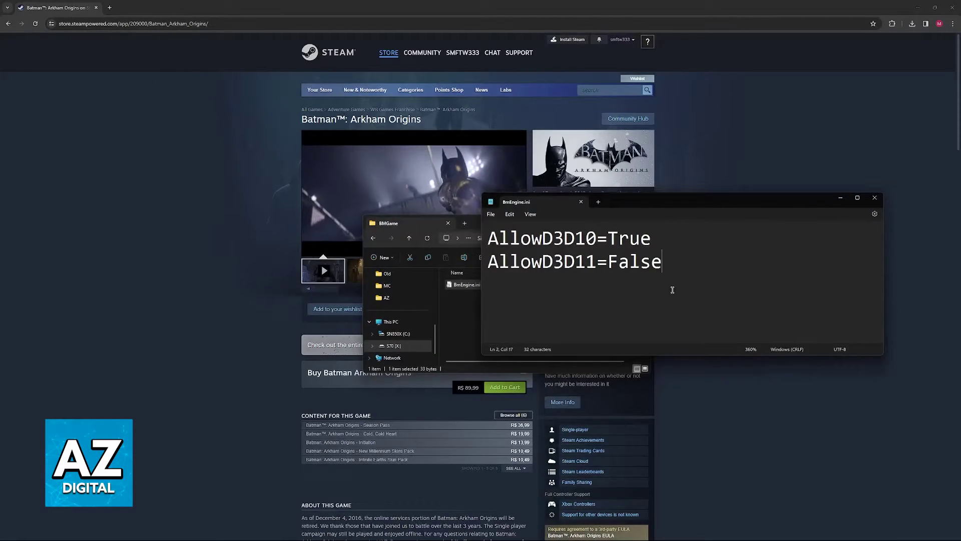
left_click_drag(598, 243, 564, 244)
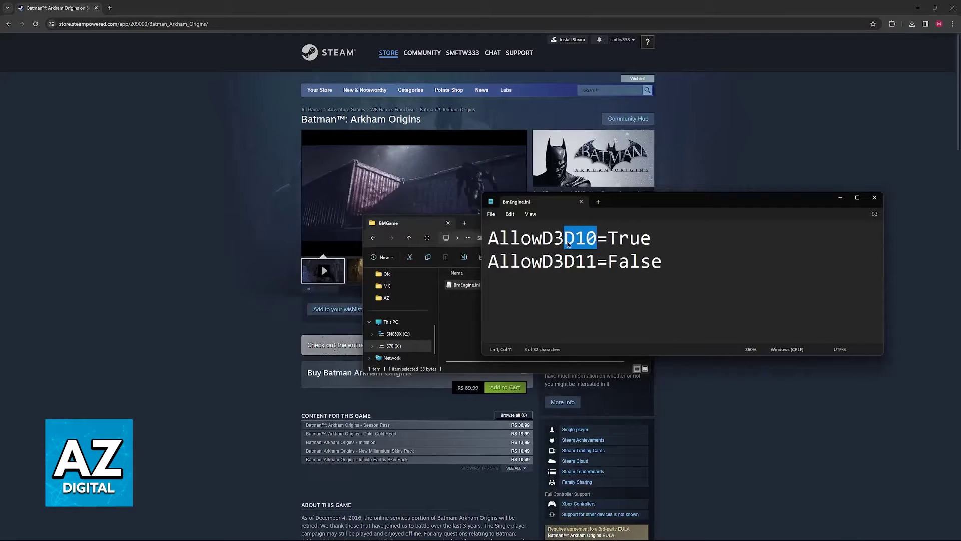
left_click(672, 241)
left_click_drag(671, 240, 564, 266)
left_click(592, 269)
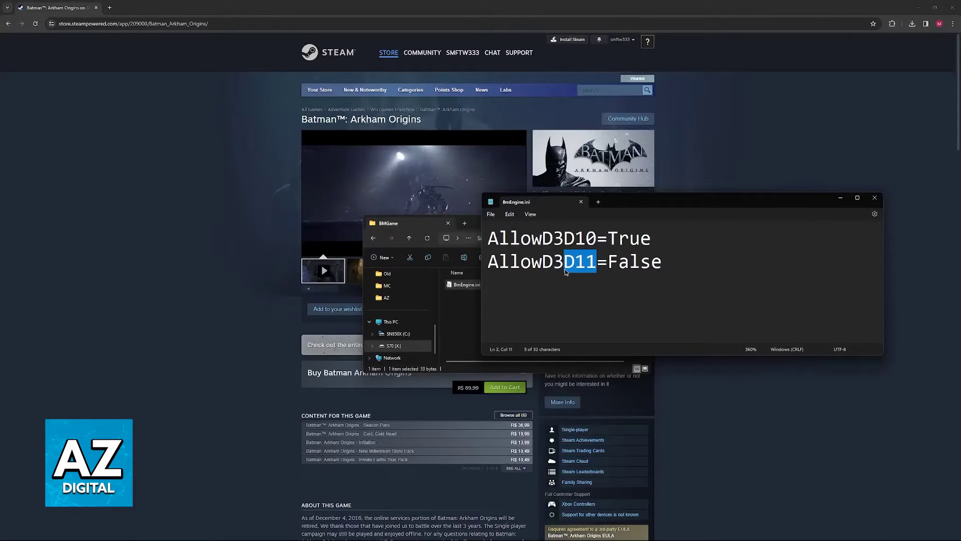
left_click_drag(669, 263, 607, 263)
left_click(693, 279)
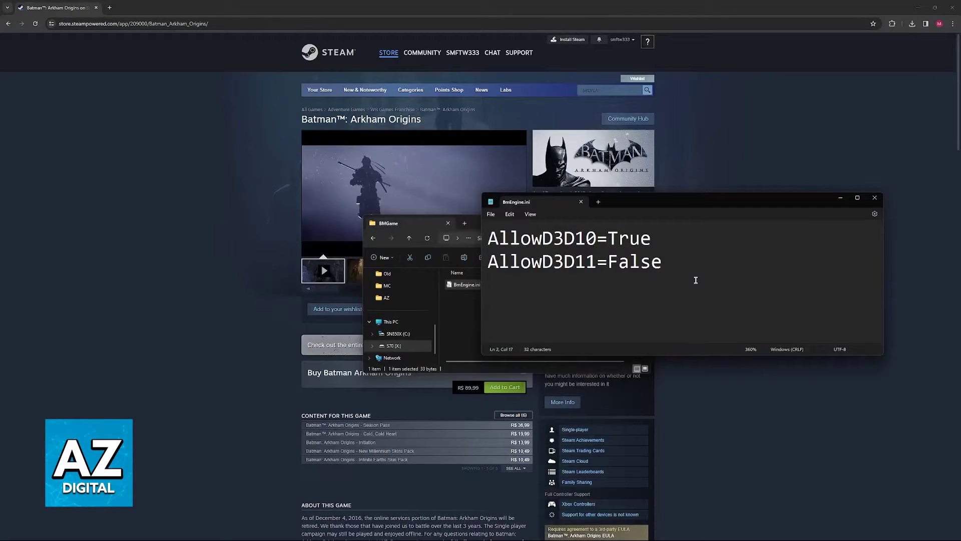
Search the file for 'allowd311', then bring up Notepad's File menu
key("ctrl+f")
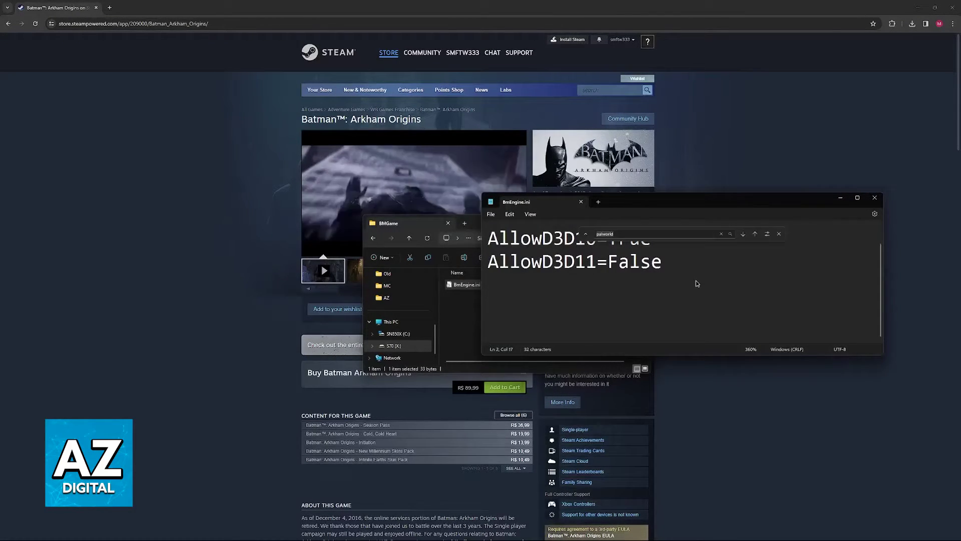
type("allowd311")
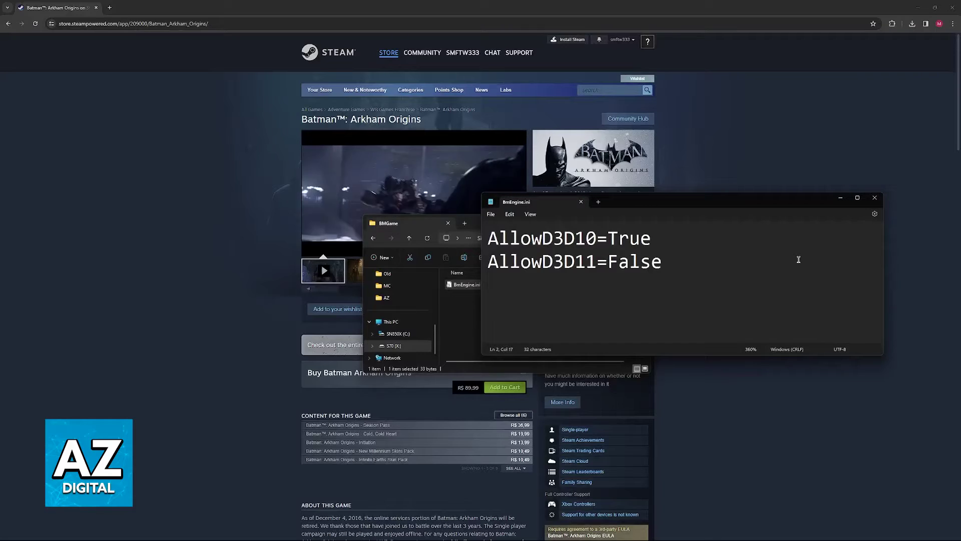
left_click(491, 214)
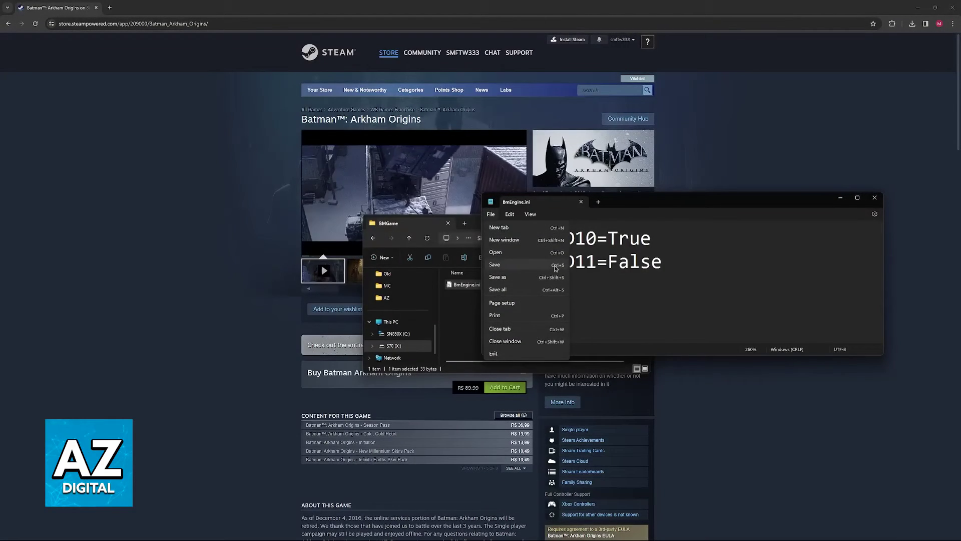
left_click(744, 251)
Close Notepad and delete BmEngine.ini from the BMGame folder, leaving 0 items
left_click(876, 197)
left_click(541, 315)
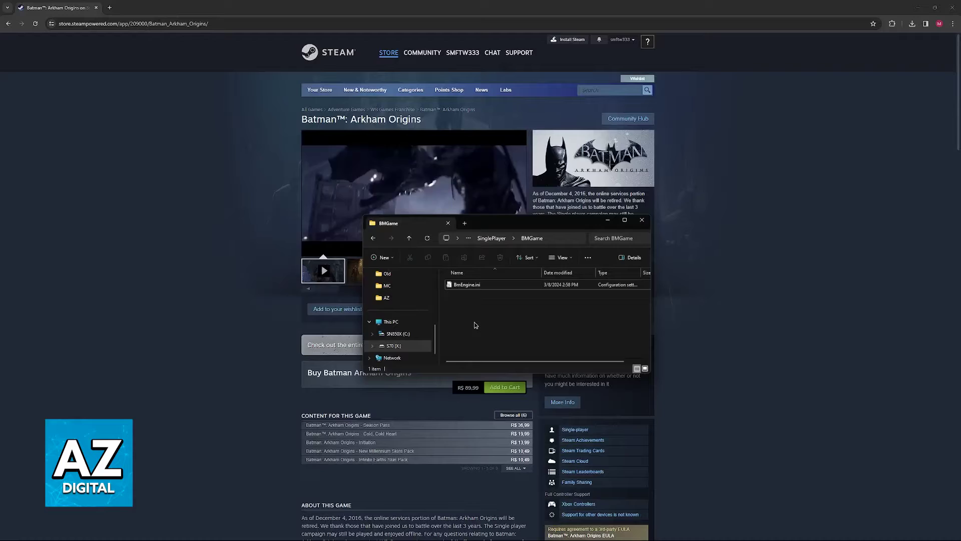
left_click(467, 284)
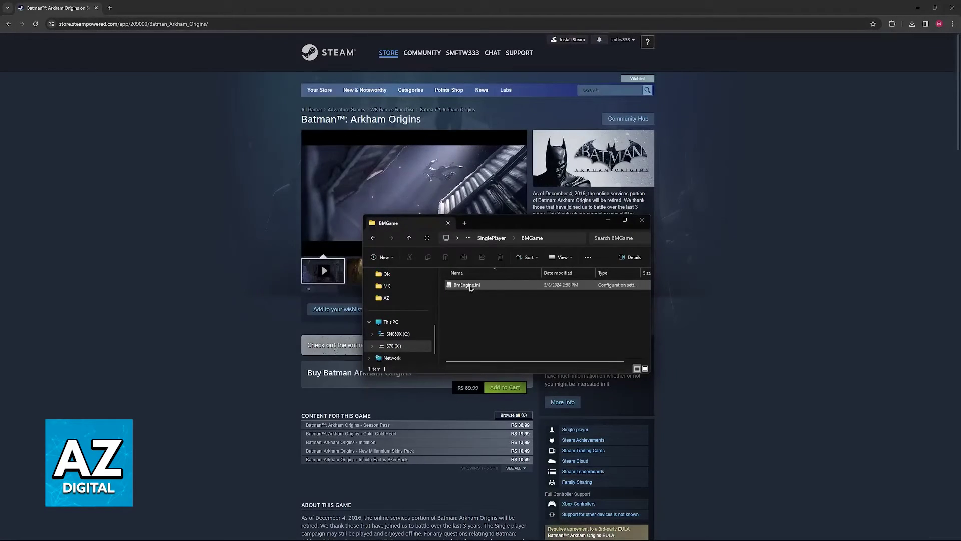
key("Delete")
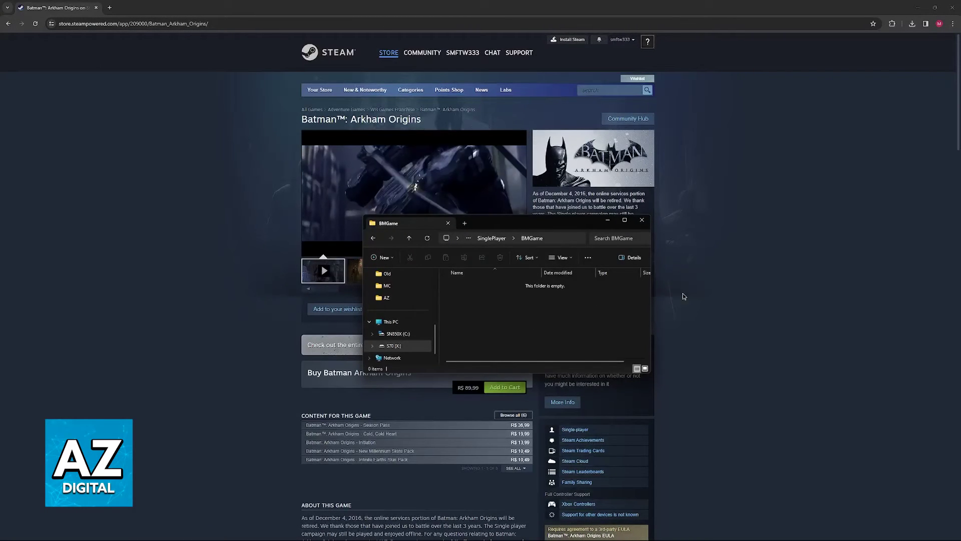
left_click(753, 291)
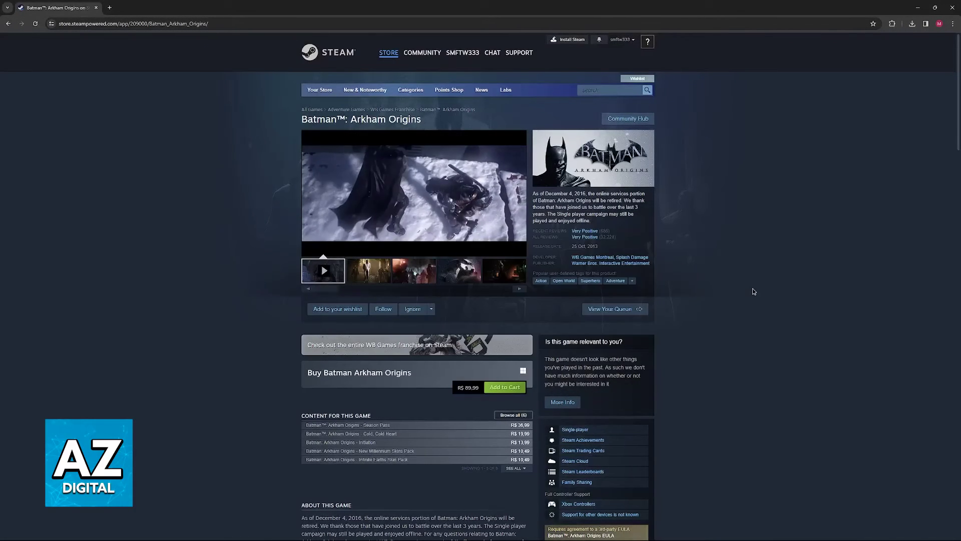